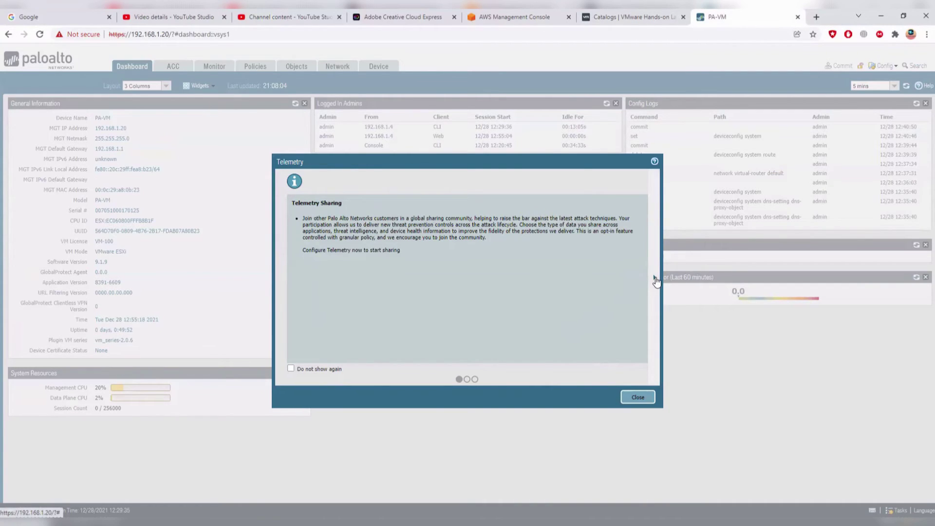
# Page through the Telemetry and Palo Alto Networks startup messages and dismiss them to reach the dashboard.
pyautogui.click(655, 278)
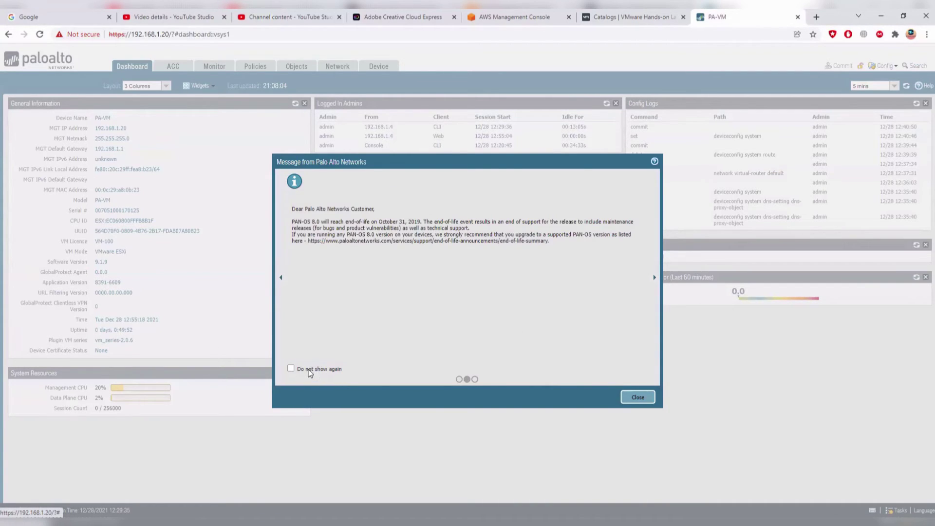
pyautogui.click(280, 279)
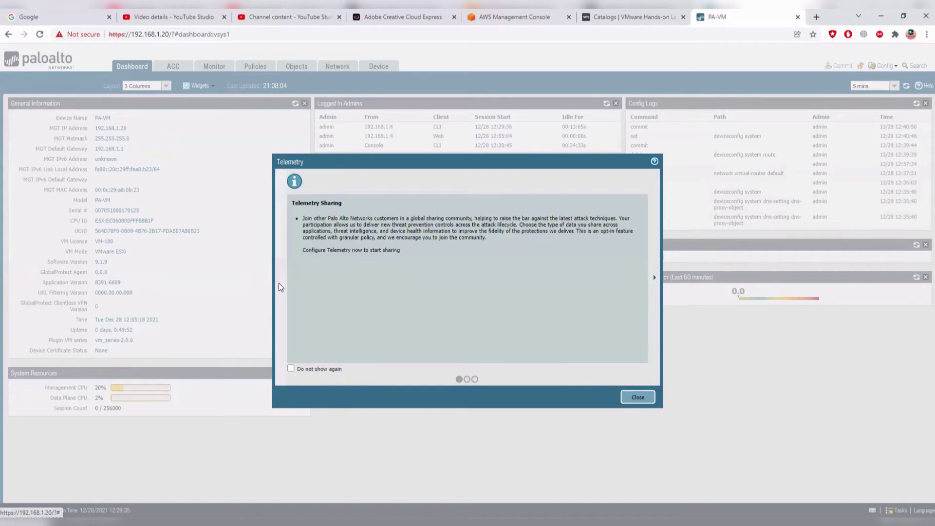
pyautogui.click(651, 277)
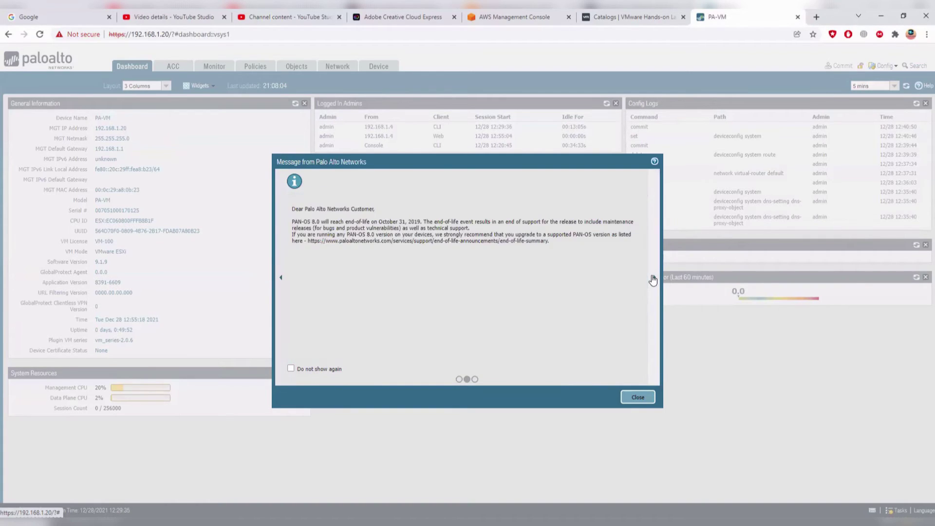
pyautogui.click(638, 397)
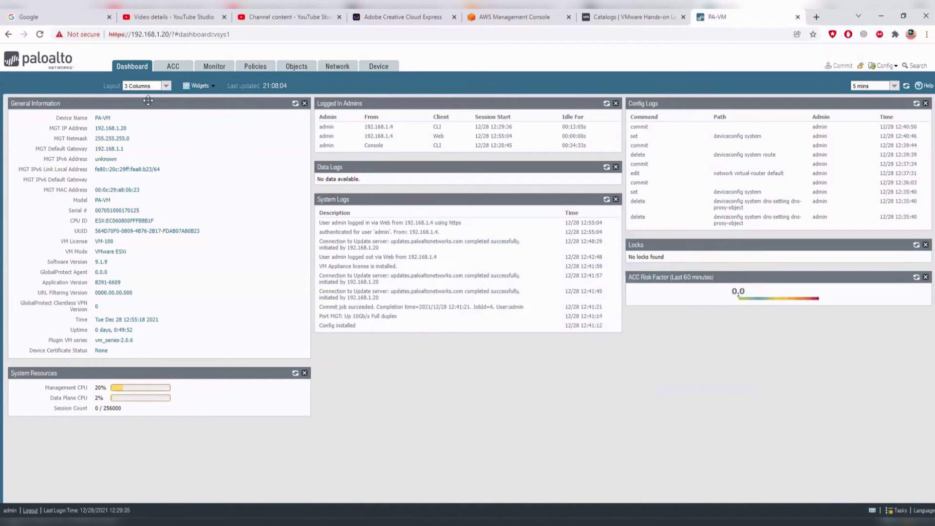
# Try repositioning the General Information widget below System Resources, and return it to the top of its column.
pyautogui.click(130, 68)
pyautogui.moveTo(22, 103); pyautogui.dragTo(46, 107)
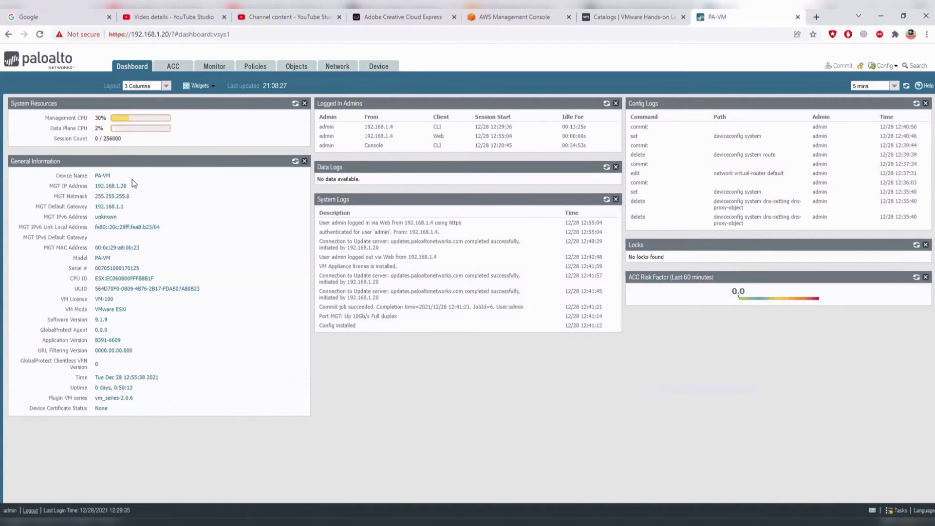
pyautogui.moveTo(134, 161); pyautogui.dragTo(126, 117)
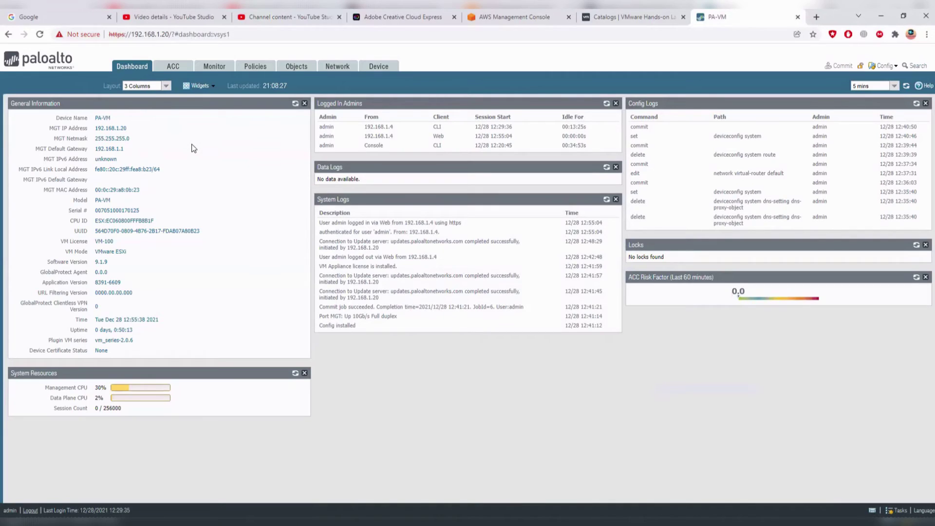
# Try adding the Threat Logs widget to the dashboard, and remove it again.
pyautogui.click(199, 85)
pyautogui.moveTo(209, 111)
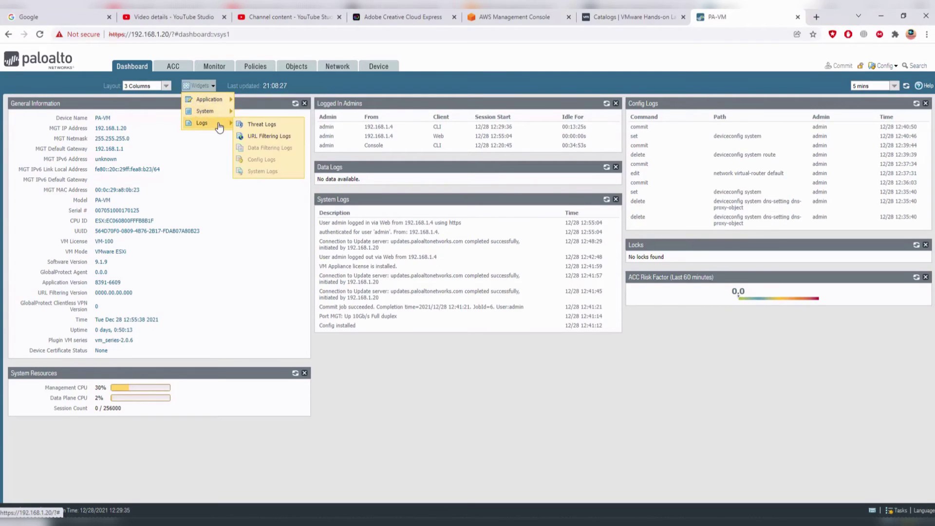
pyautogui.click(258, 124)
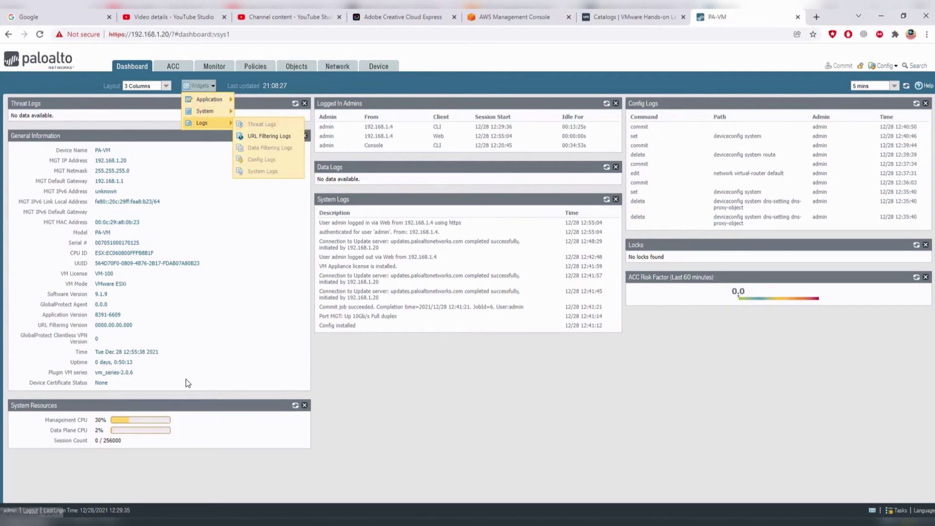
pyautogui.click(304, 103)
# Try adding the High Availability system widget to the dashboard, and remove it again.
pyautogui.click(197, 85)
pyautogui.moveTo(204, 111)
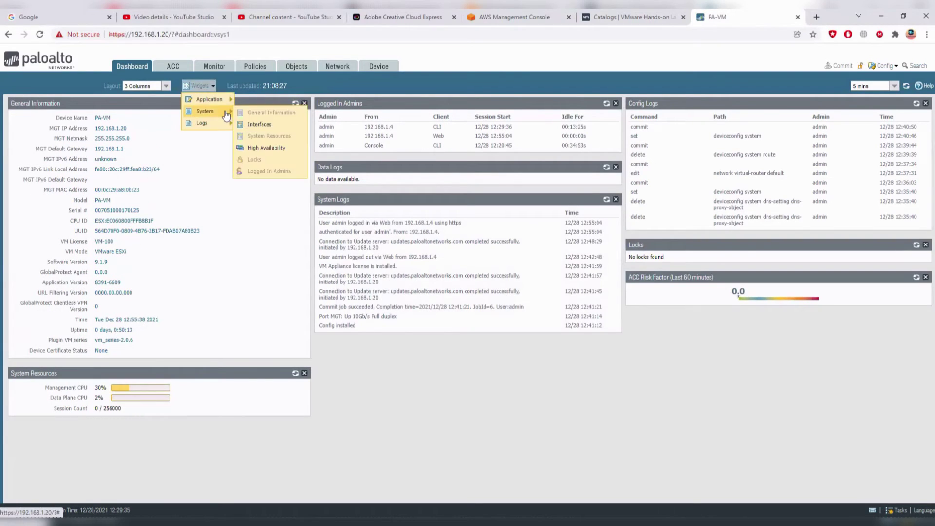
pyautogui.click(253, 147)
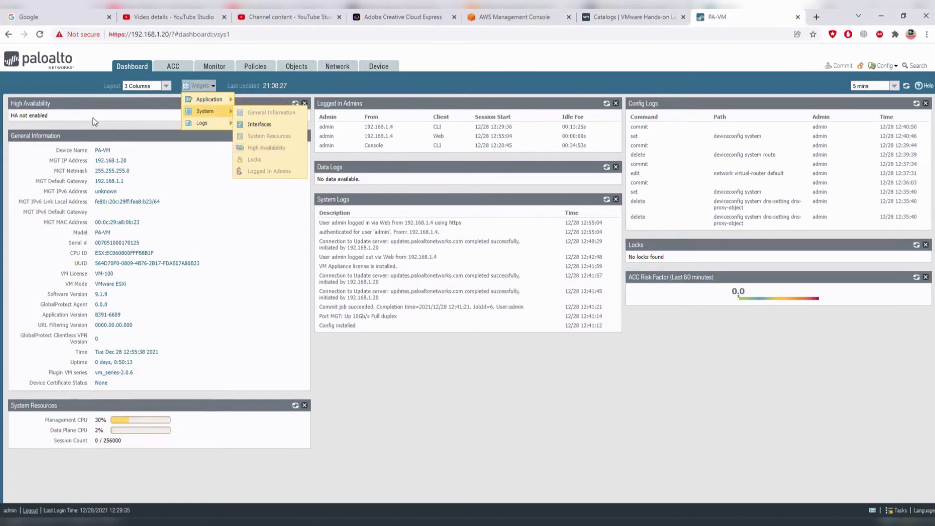
pyautogui.click(305, 103)
# Try adding the Top Applications and Top High Risk Applications widgets, and remove both from the dashboard.
pyautogui.click(197, 86)
pyautogui.moveTo(208, 99)
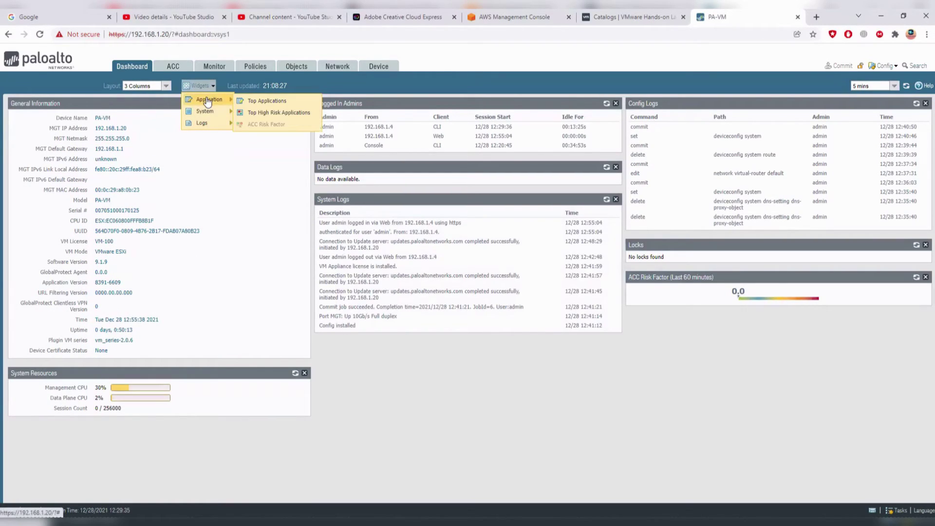
pyautogui.click(251, 101)
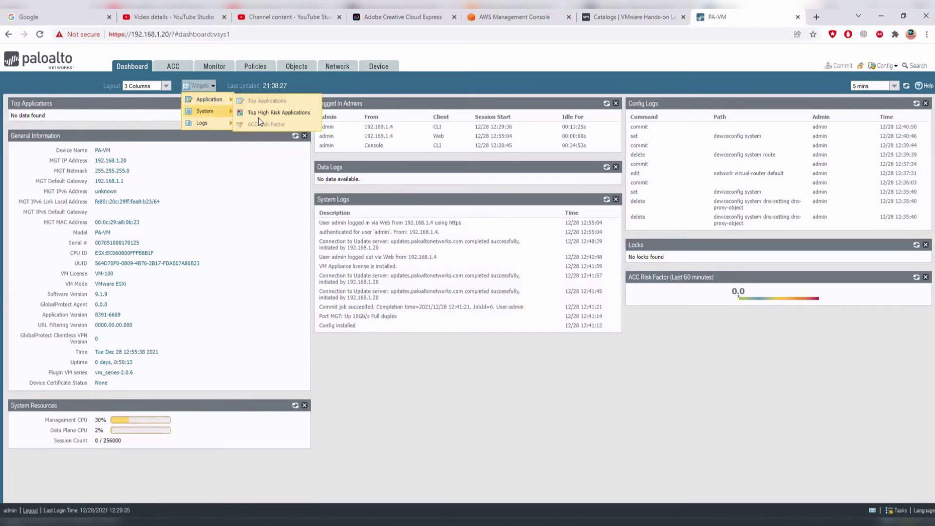
pyautogui.click(278, 112)
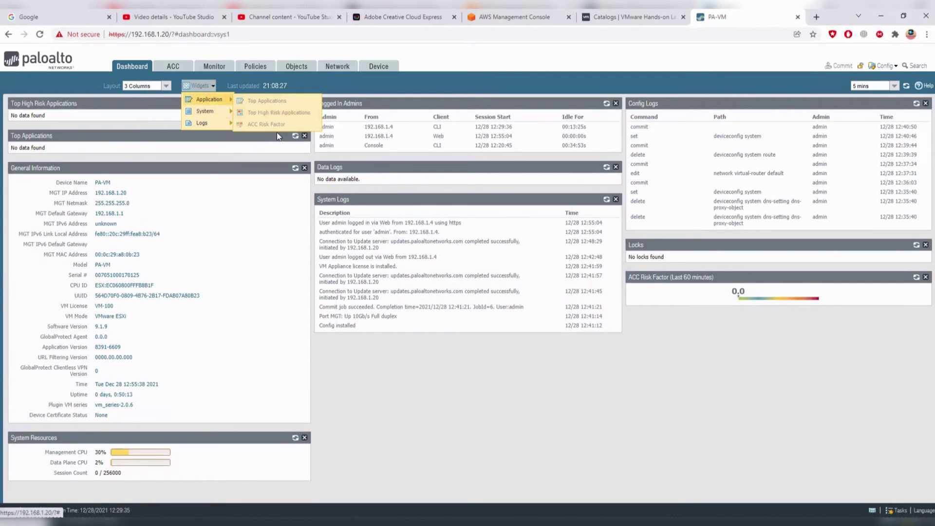
pyautogui.click(304, 136)
pyautogui.click(305, 103)
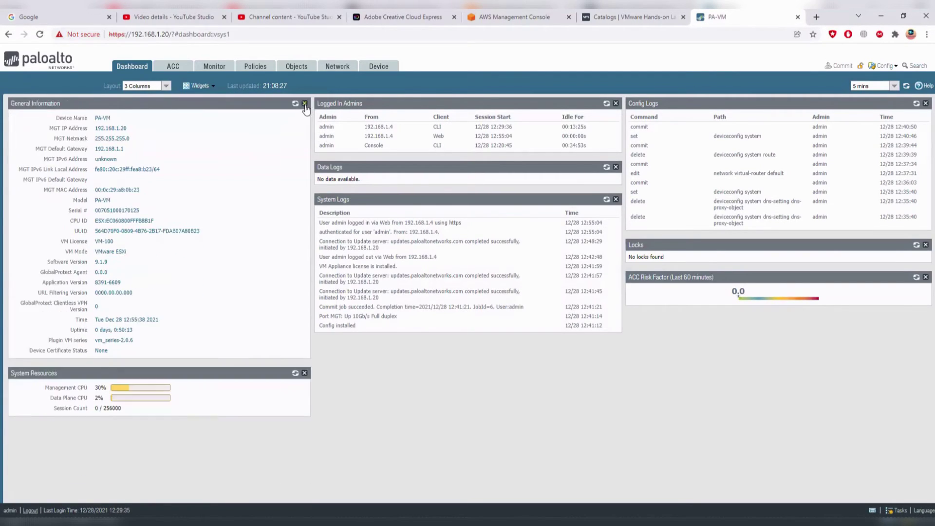
# Rearrange the dashboard by moving General Information to the middle column and System Logs below System Resources.
pyautogui.moveTo(347, 332); pyautogui.dragTo(463, 382)
pyautogui.click(233, 329)
pyautogui.moveTo(204, 103); pyautogui.dragTo(489, 239)
pyautogui.moveTo(443, 469); pyautogui.dragTo(123, 174)
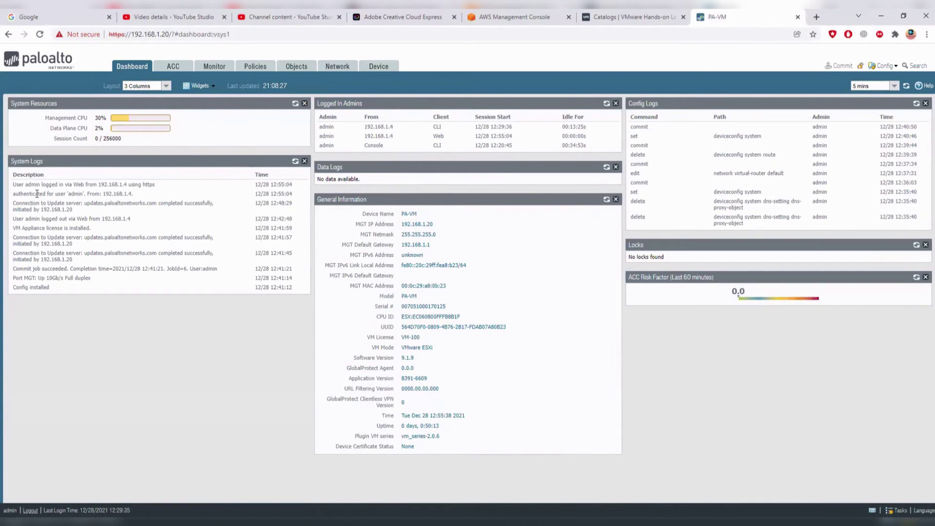
# Review the login, update server and configuration entries in System Logs, and the CPU usage in System Resources.
pyautogui.moveTo(28, 184)
pyautogui.mouseDown()
pyautogui.moveTo(127, 274)
pyautogui.moveTo(122, 279)
pyautogui.moveTo(86, 204)
pyautogui.moveTo(25, 193)
pyautogui.mouseUp()
pyautogui.click(122, 283)
pyautogui.click(28, 194)
pyautogui.moveTo(91, 194); pyautogui.dragTo(130, 195)
pyautogui.click(85, 206)
pyautogui.moveTo(49, 210); pyautogui.dragTo(70, 210)
pyautogui.moveTo(65, 209); pyautogui.dragTo(78, 208)
pyautogui.moveTo(58, 128); pyautogui.dragTo(115, 130)
# Examine the device name, management addressing, MAC address, serial number, CPU ID and UUID in General Information.
pyautogui.moveTo(399, 215); pyautogui.dragTo(402, 246)
pyautogui.click(444, 226)
pyautogui.click(451, 249)
pyautogui.moveTo(401, 265); pyautogui.dragTo(400, 286)
pyautogui.click(465, 275)
pyautogui.moveTo(451, 308); pyautogui.dragTo(404, 316)
pyautogui.moveTo(502, 329)
pyautogui.mouseDown()
pyautogui.moveTo(406, 326)
pyautogui.moveTo(516, 329)
pyautogui.mouseUp()
pyautogui.click(403, 327)
pyautogui.click(516, 329)
# Examine the VM license, software, GlobalProtect agent, application and URL filtering versions in General Information.
pyautogui.moveTo(415, 326)
pyautogui.mouseDown()
pyautogui.moveTo(432, 326)
pyautogui.moveTo(403, 307)
pyautogui.moveTo(444, 305)
pyautogui.moveTo(424, 307)
pyautogui.moveTo(436, 306)
pyautogui.moveTo(413, 327)
pyautogui.moveTo(470, 326)
pyautogui.moveTo(406, 336)
pyautogui.moveTo(416, 337)
pyautogui.mouseUp()
pyautogui.click(471, 326)
pyautogui.moveTo(400, 358); pyautogui.dragTo(414, 359)
pyautogui.click(406, 376)
pyautogui.moveTo(401, 368); pyautogui.dragTo(410, 369)
pyautogui.moveTo(402, 378); pyautogui.dragTo(429, 379)
pyautogui.moveTo(429, 378); pyautogui.dragTo(399, 380)
pyautogui.moveTo(401, 388); pyautogui.dragTo(449, 386)
# Look over the ACC's network and threat activity views, and return to the dashboard.
pyautogui.click(176, 71)
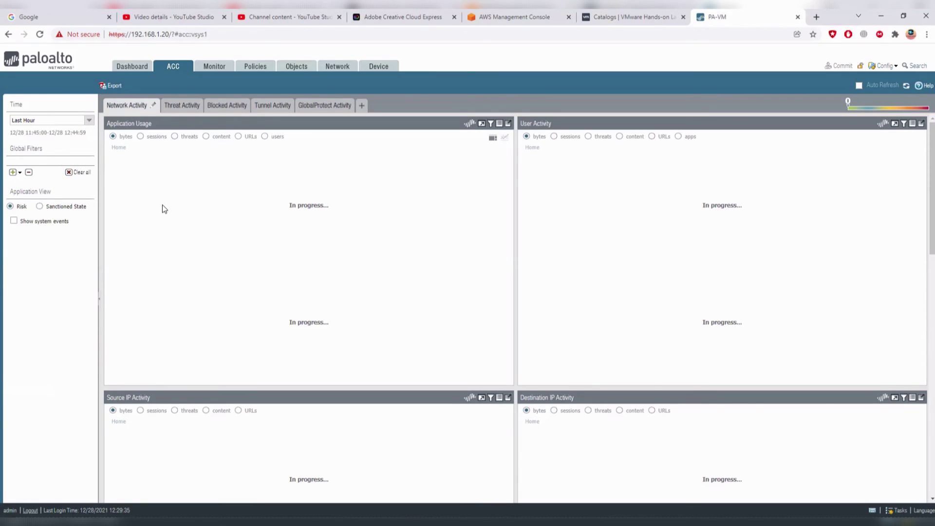
pyautogui.click(187, 110)
pyautogui.click(126, 105)
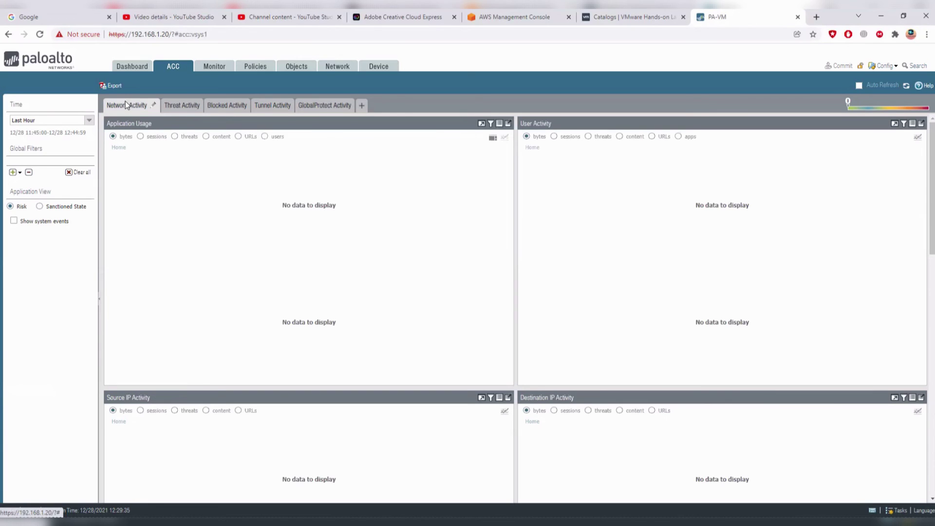
pyautogui.click(136, 71)
pyautogui.click(171, 69)
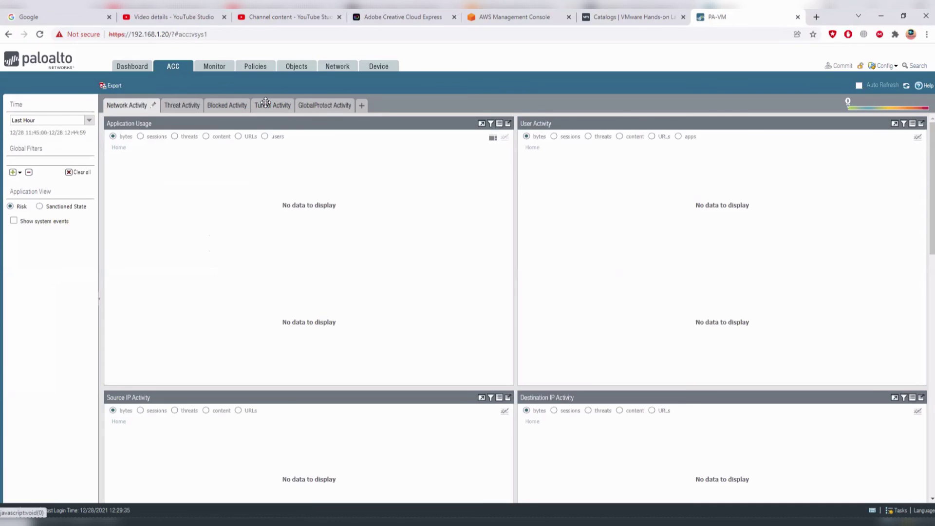
pyautogui.hotkey('alt', 'Left')
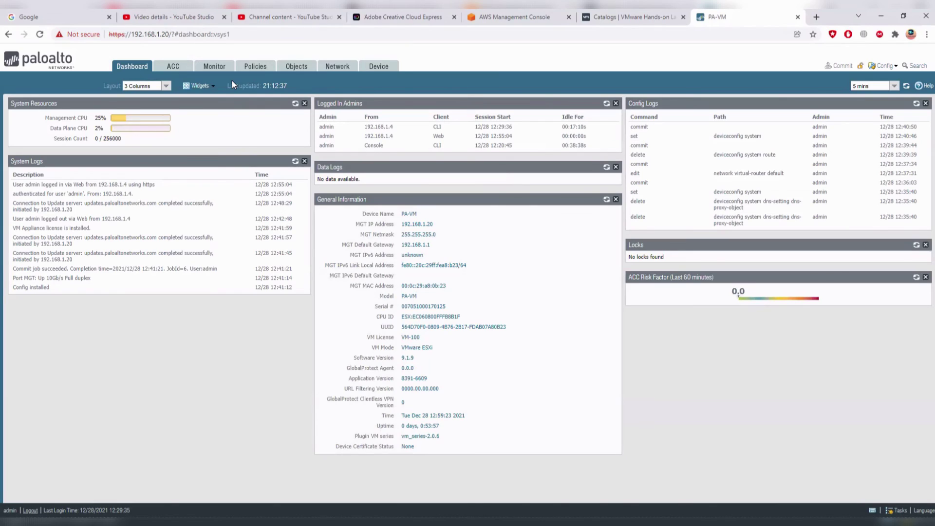
# Open the device setup's management settings and look through the general, authentication, policy rulebase and logging sections.
pyautogui.click(363, 72)
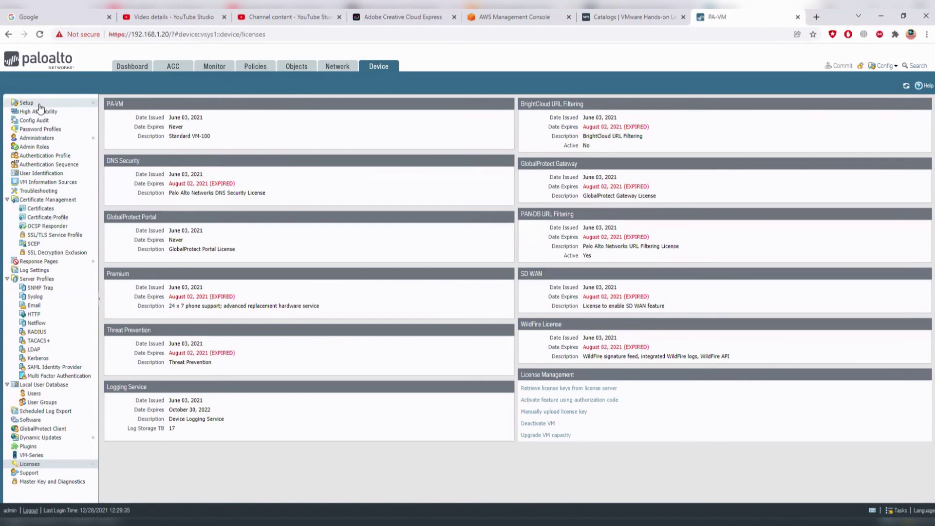
pyautogui.click(57, 105)
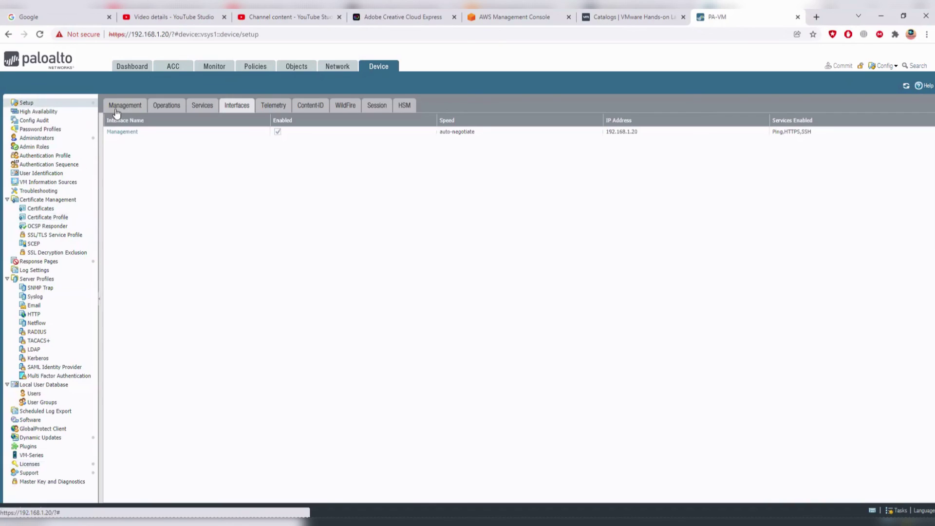
pyautogui.click(117, 108)
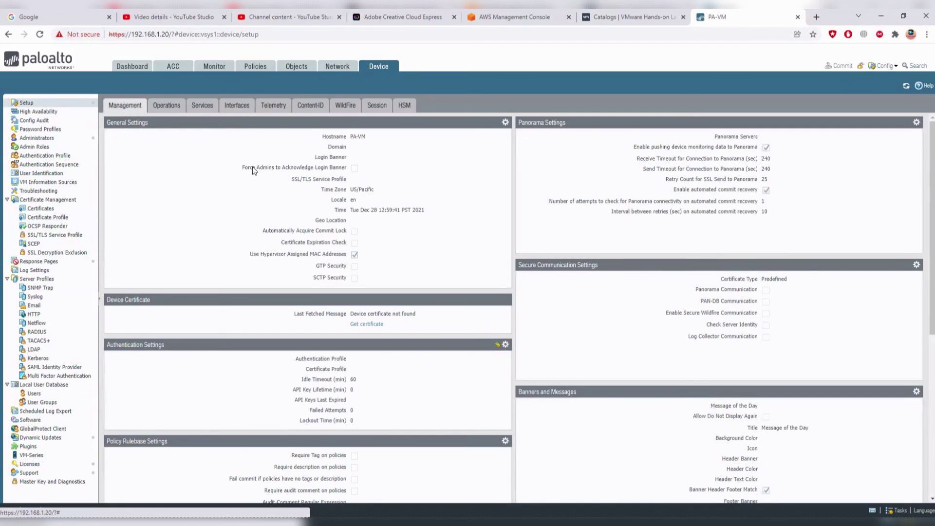
pyautogui.scroll(-2, 252, 166)
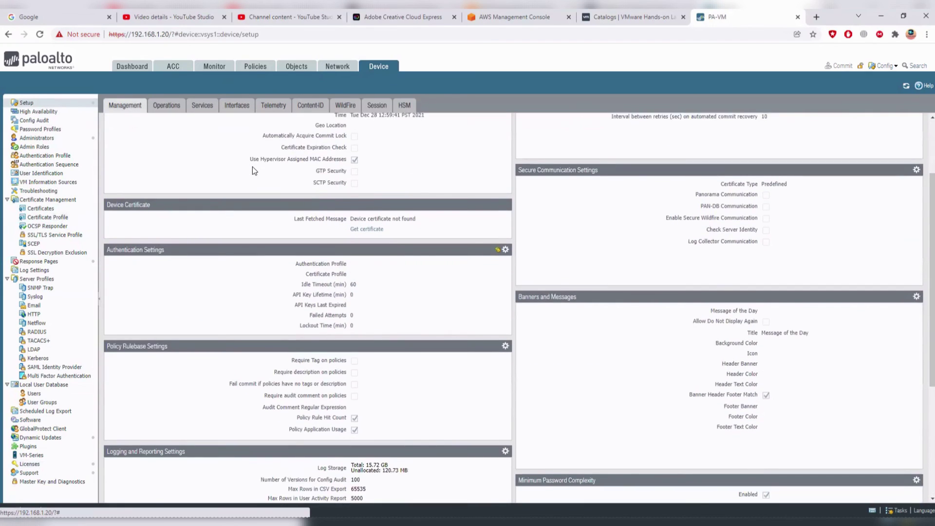
pyautogui.scroll(3, 252, 166)
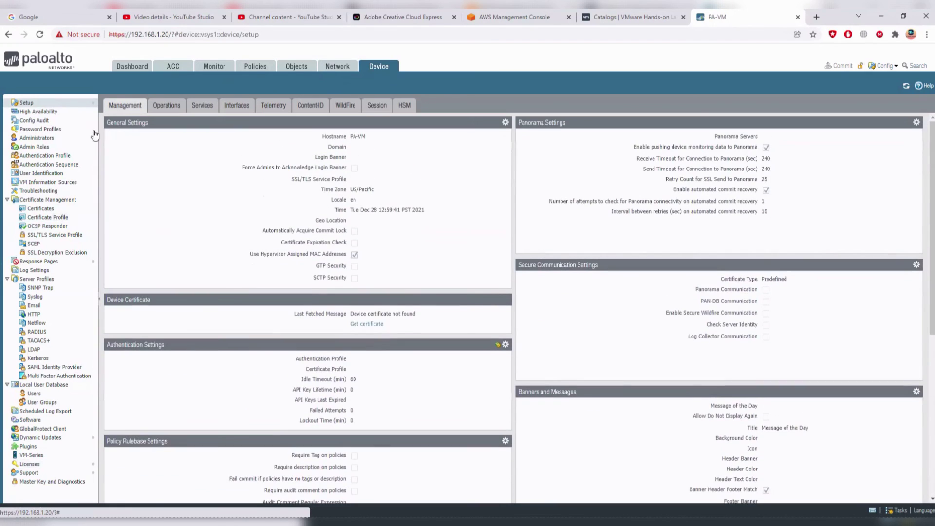
# On the device's Licenses page, review the PA-VM, DNS Security, Premium, Threat Prevention, WildFire and SD WAN license dates.
pyautogui.click(34, 465)
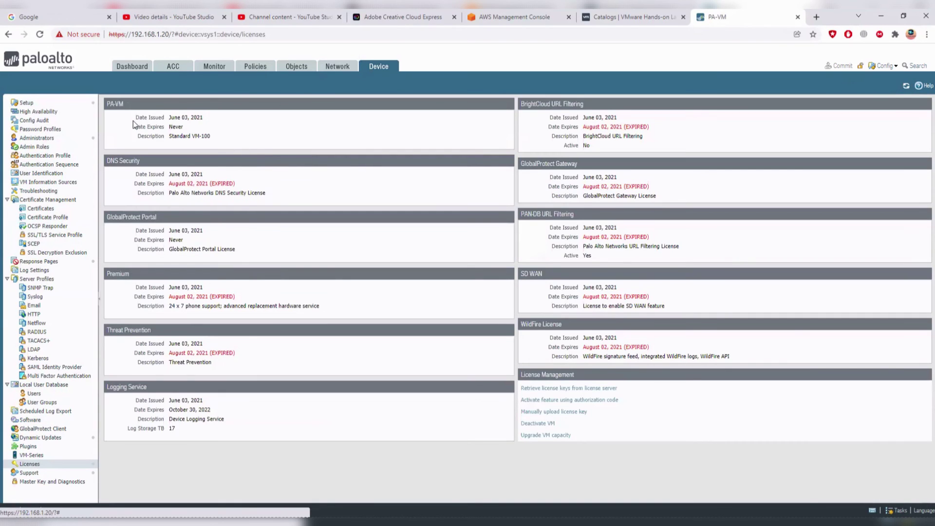
pyautogui.moveTo(133, 121)
pyautogui.mouseDown()
pyautogui.moveTo(216, 142)
pyautogui.moveTo(139, 133)
pyautogui.moveTo(132, 118)
pyautogui.mouseUp()
pyautogui.click(216, 141)
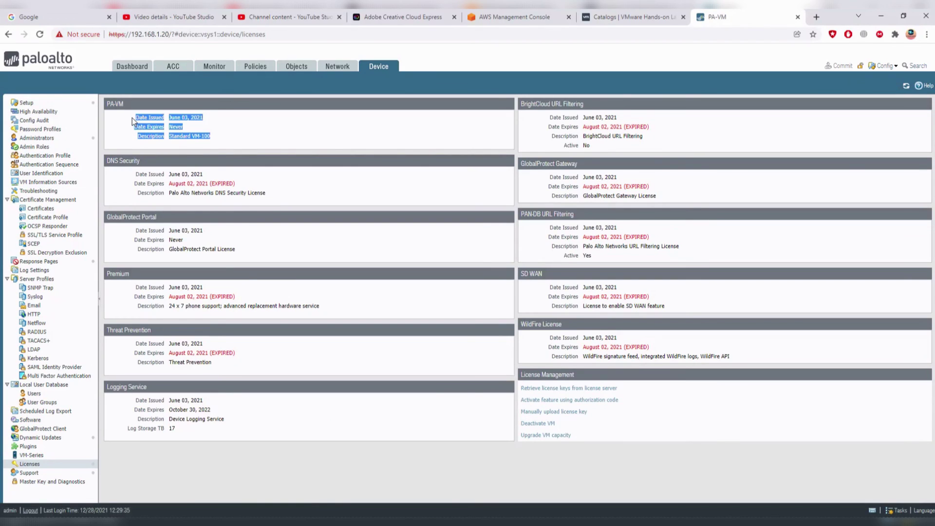
pyautogui.click(190, 130)
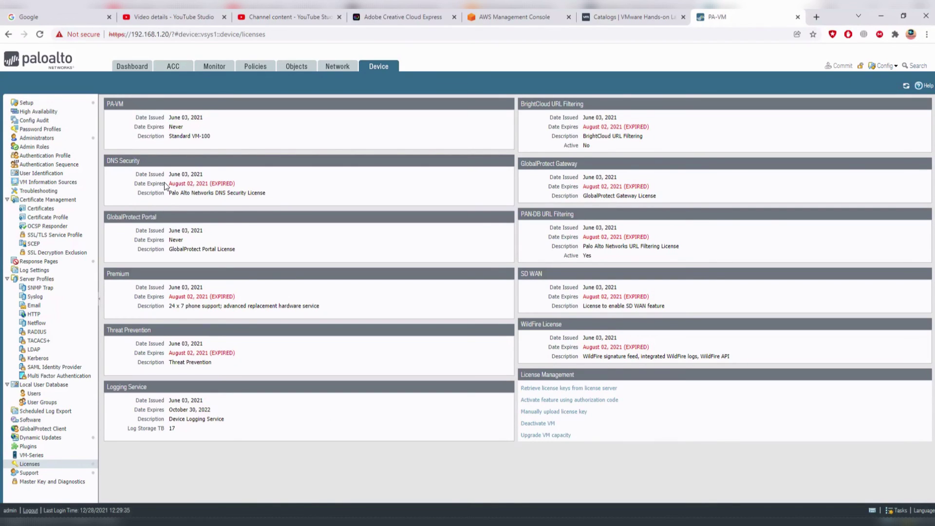
pyautogui.tripleClick(214, 184)
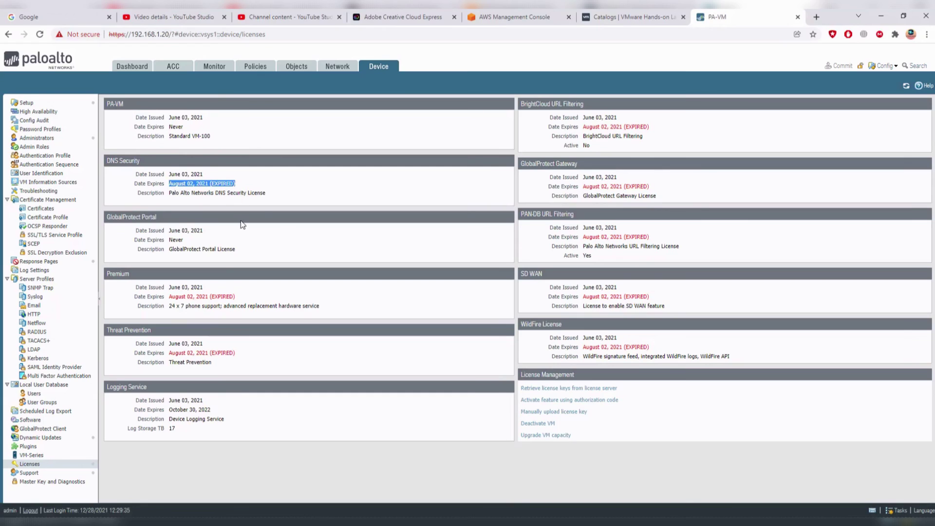
pyautogui.moveTo(197, 306); pyautogui.dragTo(169, 306)
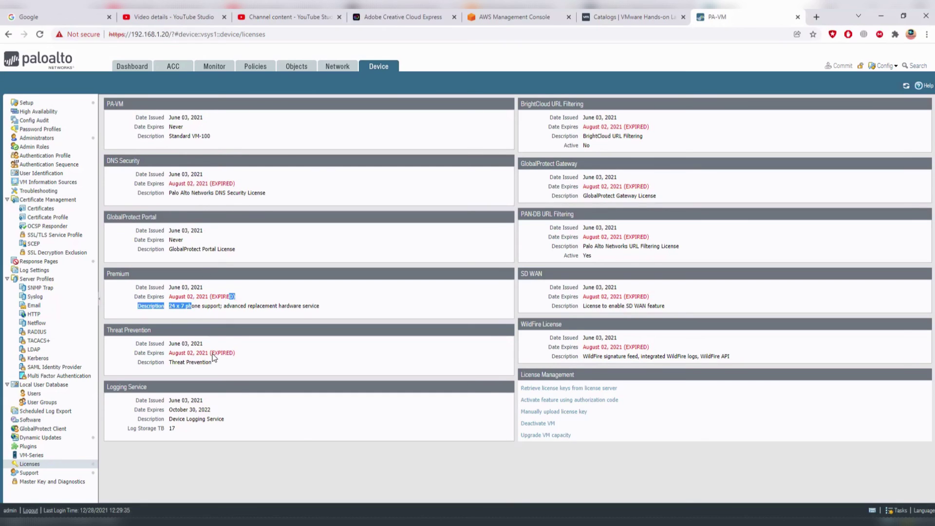
pyautogui.moveTo(211, 353); pyautogui.dragTo(235, 353)
pyautogui.moveTo(594, 349); pyautogui.dragTo(550, 336)
pyautogui.moveTo(549, 297); pyautogui.dragTo(604, 296)
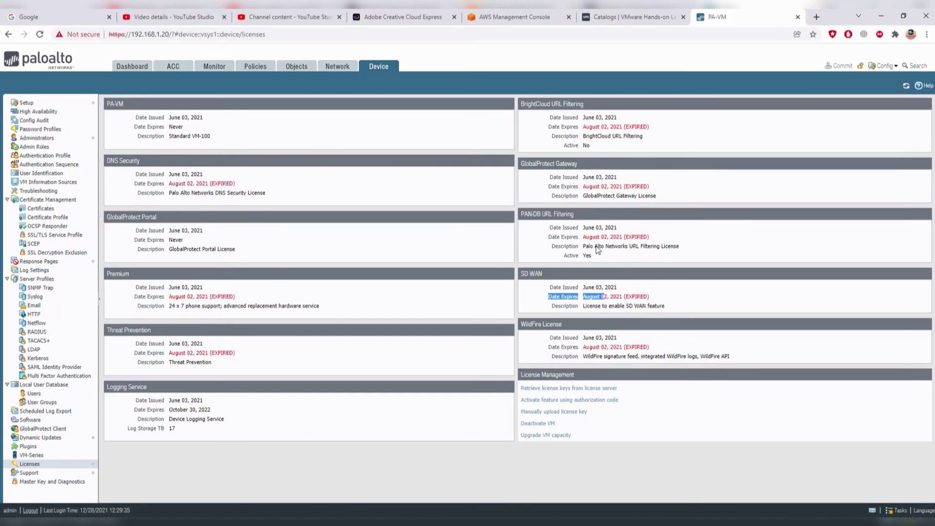
# Check the GlobalProtect Portal and Logging Service license details, including the Logging Service expiry date.
pyautogui.moveTo(166, 234); pyautogui.dragTo(219, 251)
pyautogui.click(260, 248)
pyautogui.moveTo(165, 400); pyautogui.dragTo(218, 436)
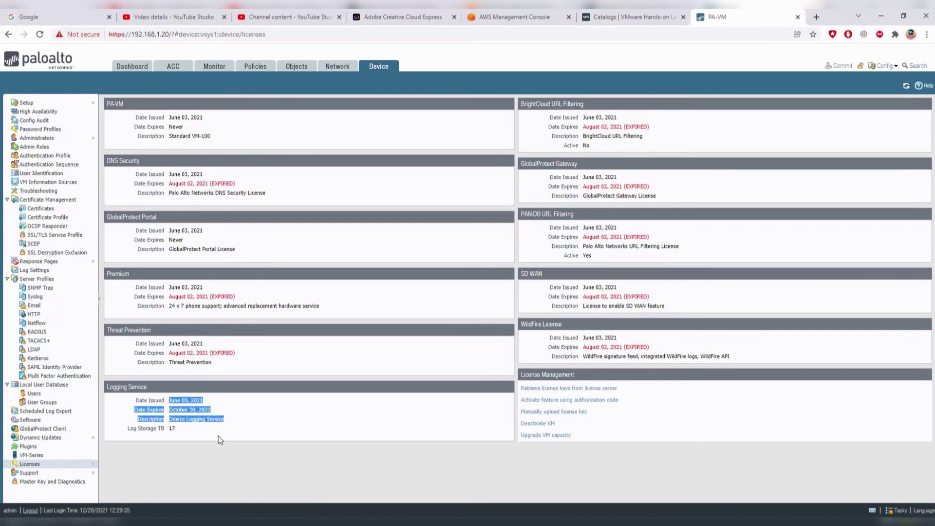
pyautogui.click(213, 422)
pyautogui.moveTo(168, 410); pyautogui.dragTo(206, 411)
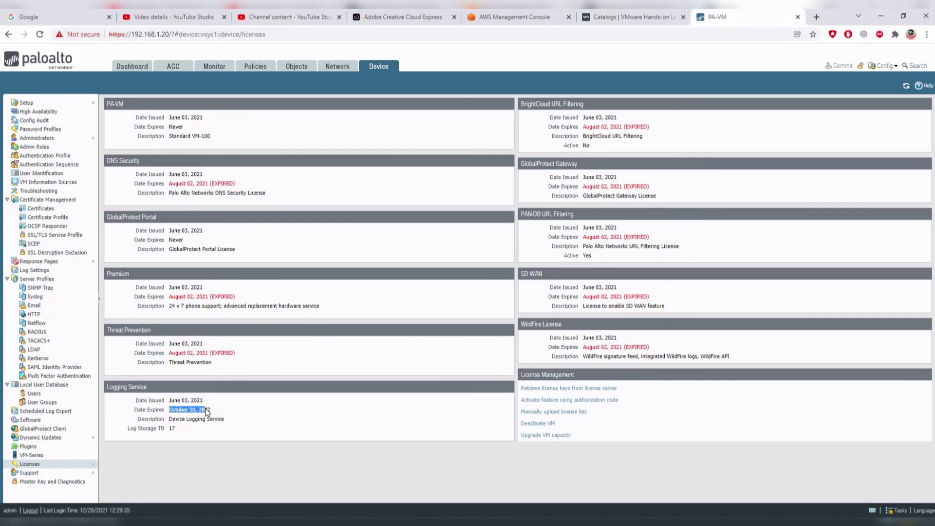
pyautogui.click(268, 415)
# Open the service route configuration in the device setup's services settings and switch it from the management interface to customized routes.
pyautogui.click(47, 104)
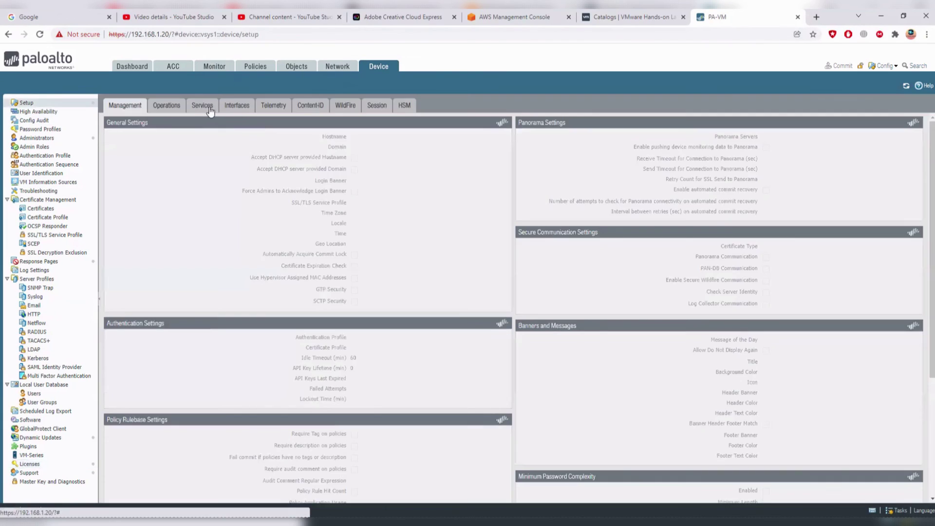
pyautogui.click(207, 108)
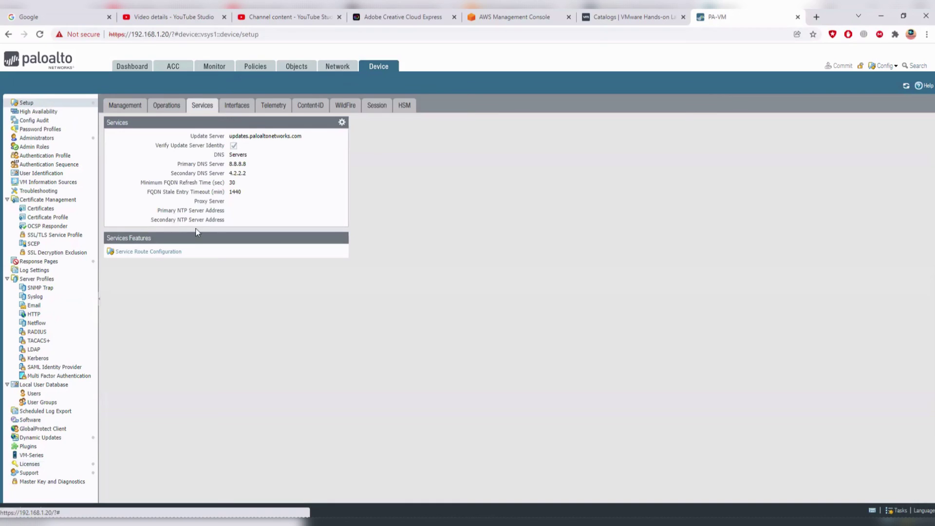
pyautogui.click(148, 252)
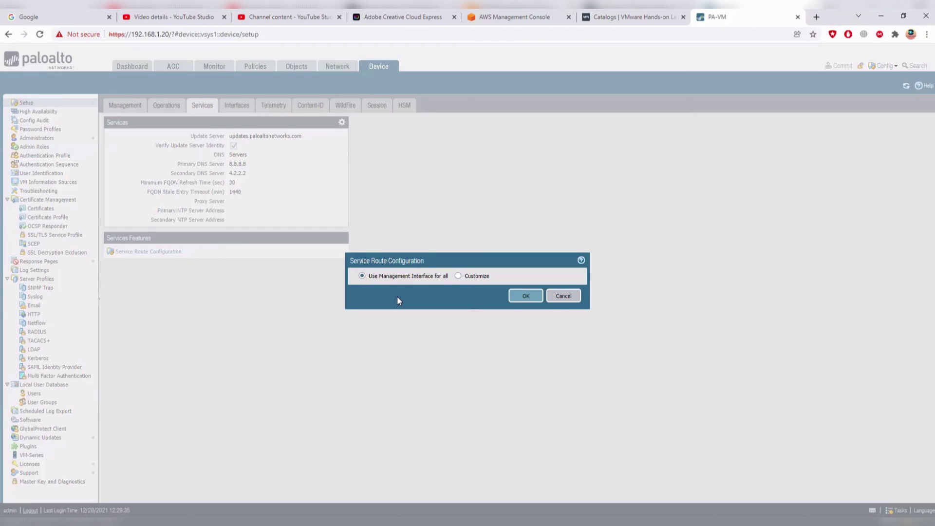
pyautogui.click(458, 276)
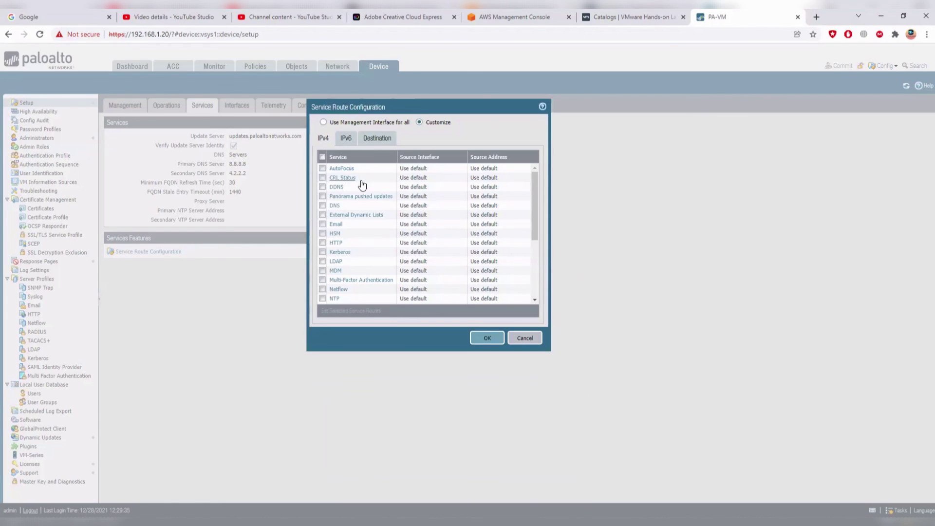
pyautogui.click(323, 196)
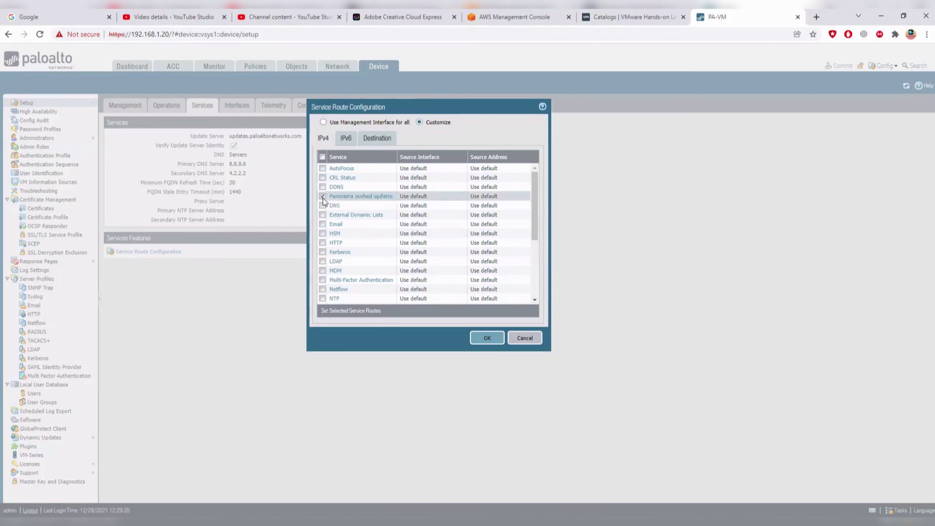
pyautogui.click(322, 196)
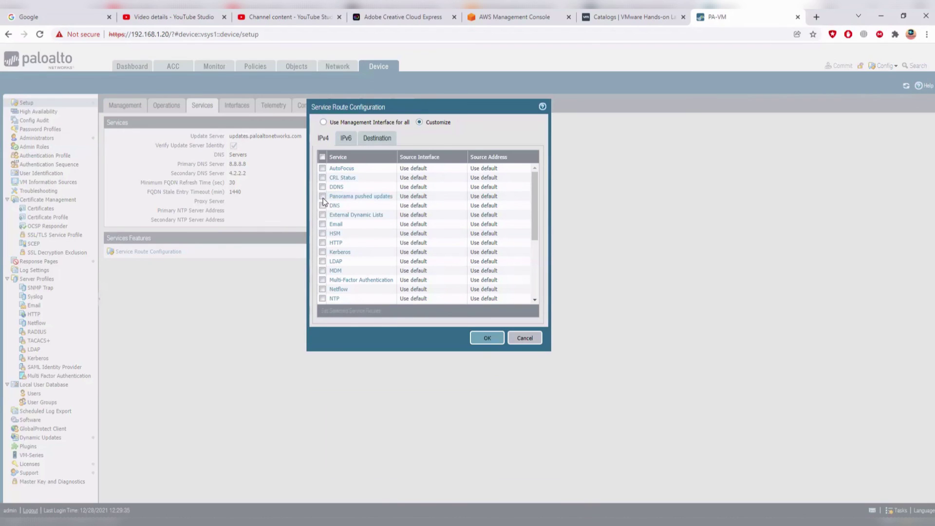
# Set the IPv4 service route for DNS to source interface ethernet1/1 with source address 192.168.1.111/24.
pyautogui.click(322, 206)
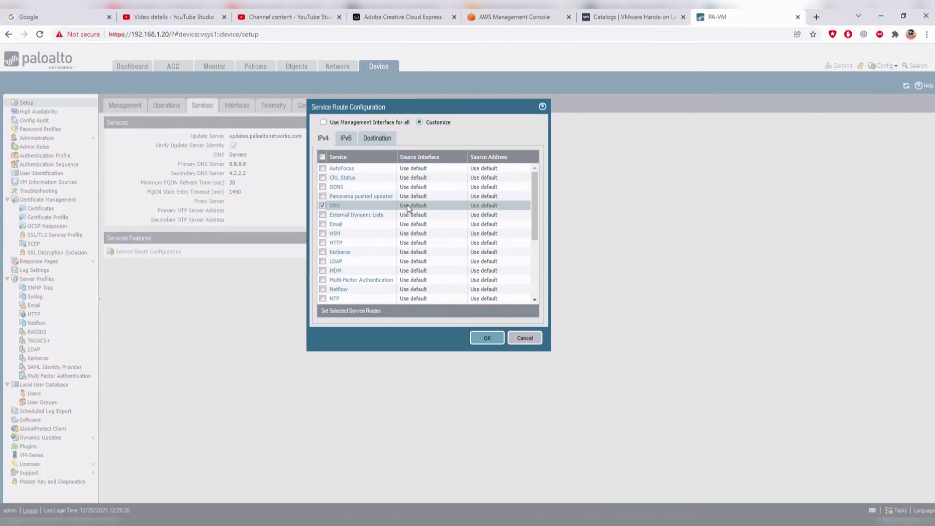
pyautogui.click(334, 206)
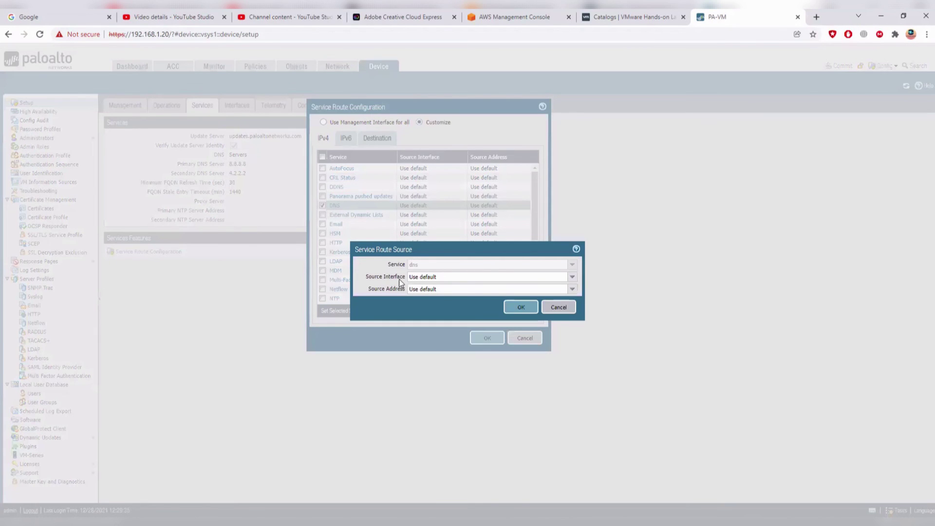
pyautogui.click(573, 277)
pyautogui.click(466, 291)
pyautogui.click(465, 291)
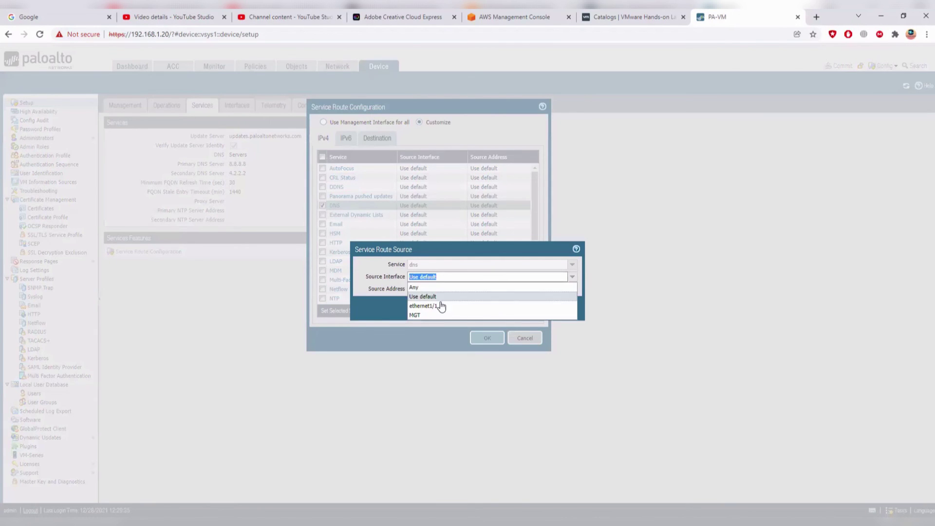
pyautogui.click(440, 305)
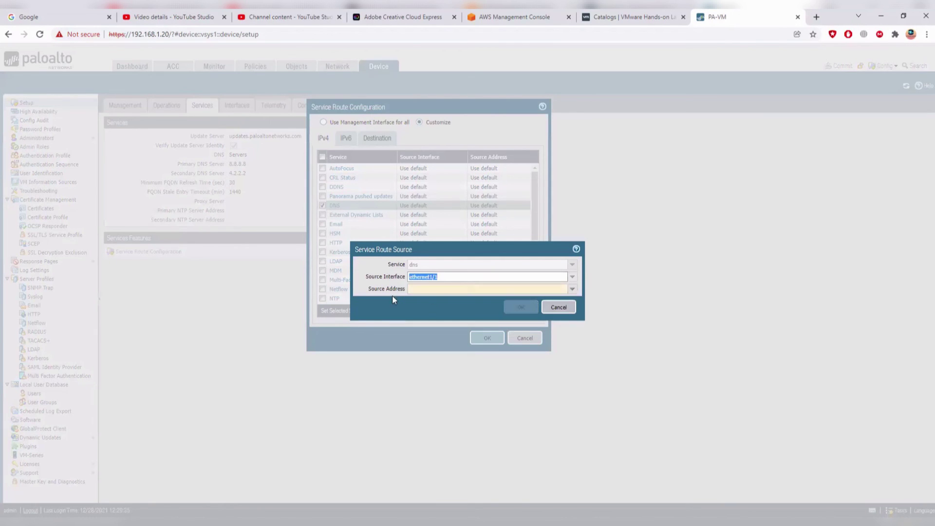
pyautogui.tripleClick(442, 290)
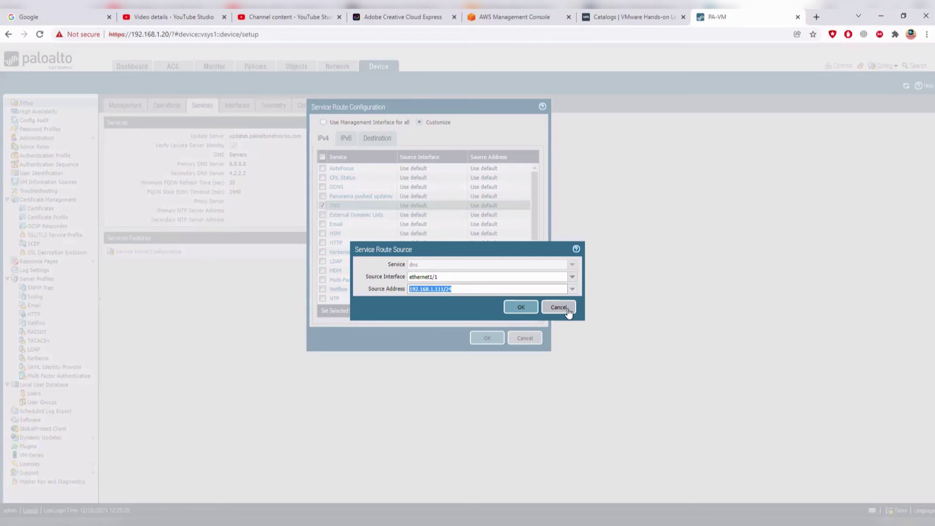
pyautogui.click(520, 308)
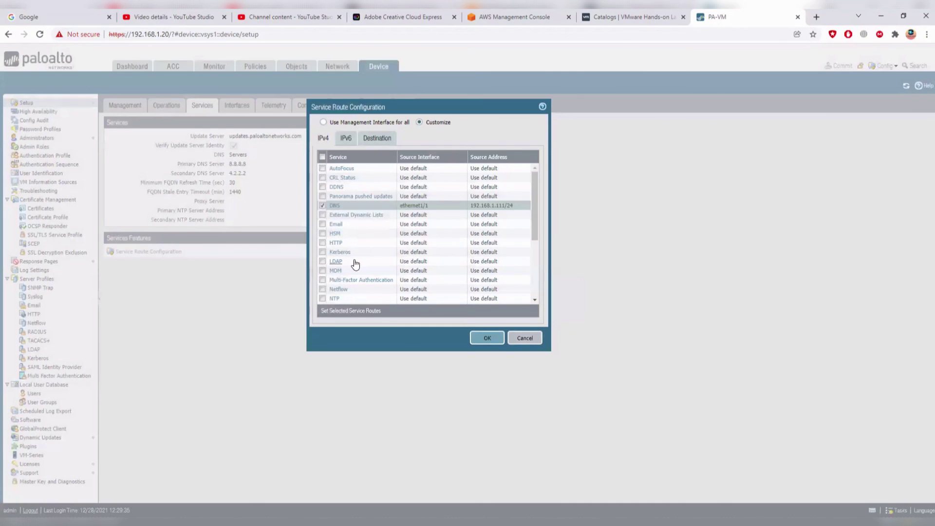
# Try adding a destination service route with source interface ethernet1/1 and source address 192.168.1.111/24, leaving the destination blank, and cancel the entry.
pyautogui.scroll(-3, 355, 263)
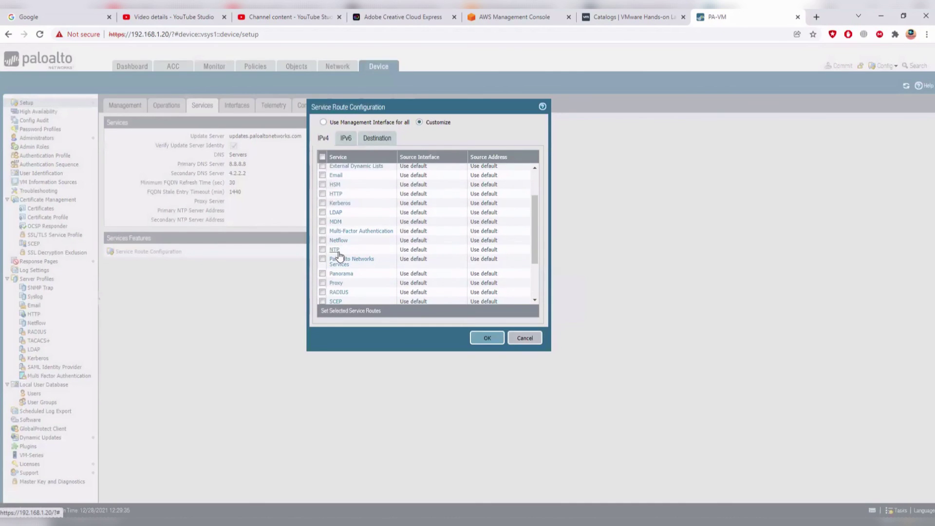
pyautogui.scroll(-3, 335, 258)
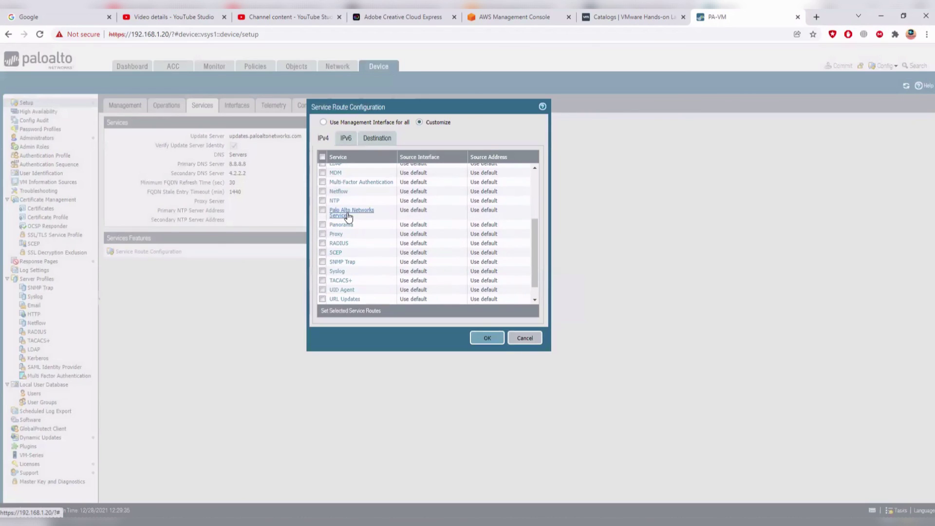
pyautogui.scroll(-1, 373, 224)
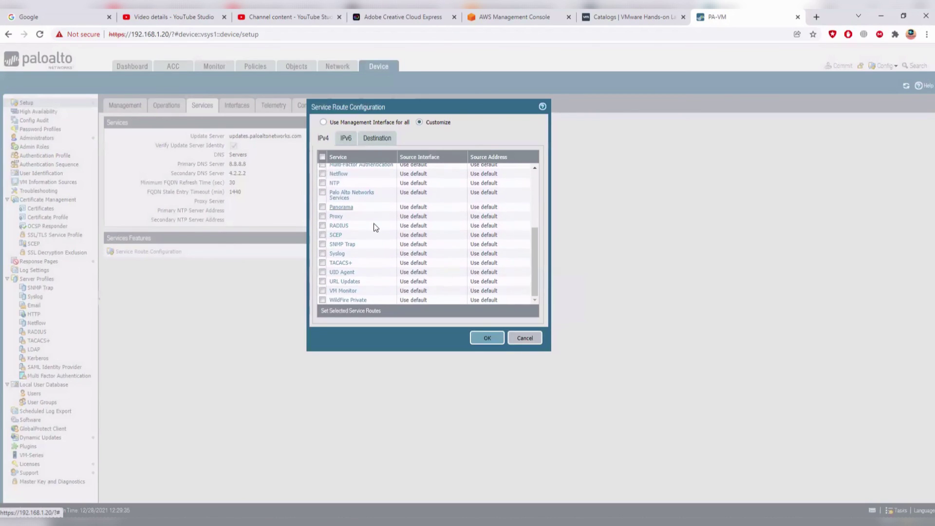
pyautogui.click(376, 142)
pyautogui.click(334, 280)
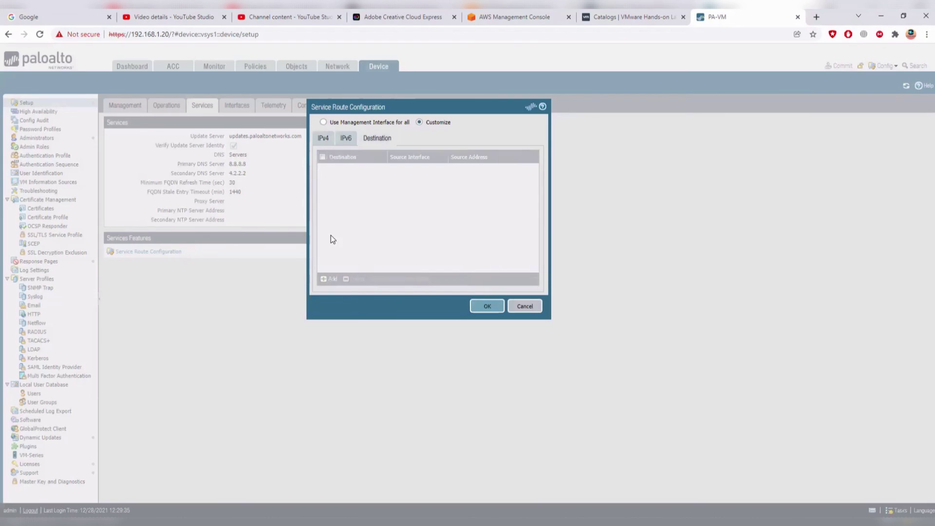
pyautogui.moveTo(417, 258); pyautogui.dragTo(397, 216)
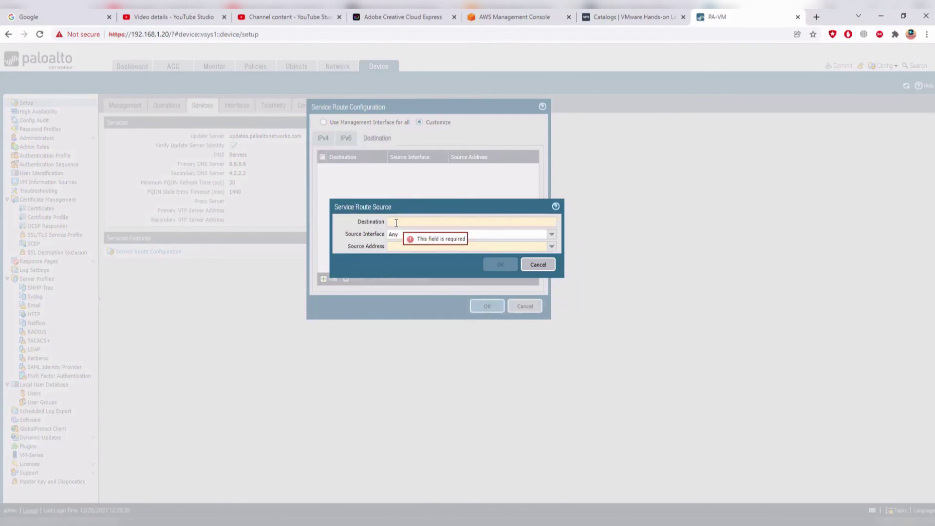
pyautogui.click(551, 234)
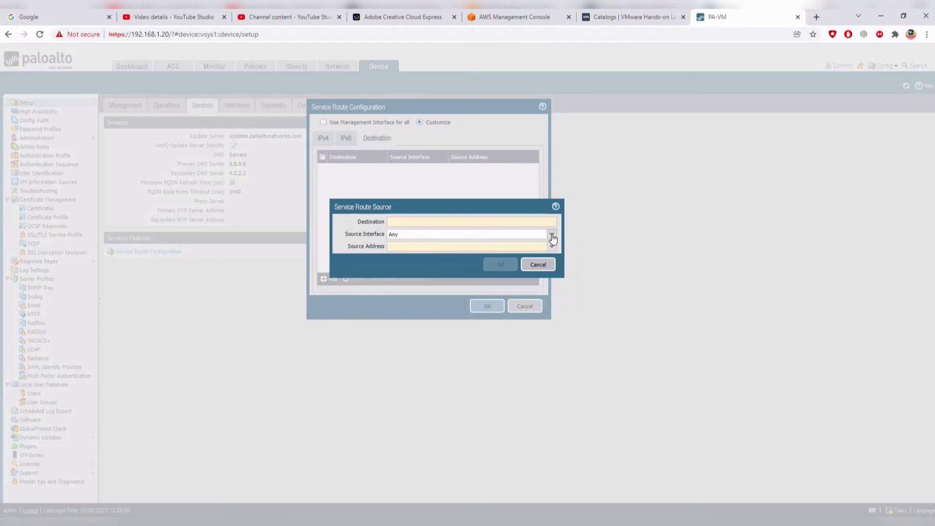
pyautogui.click(413, 259)
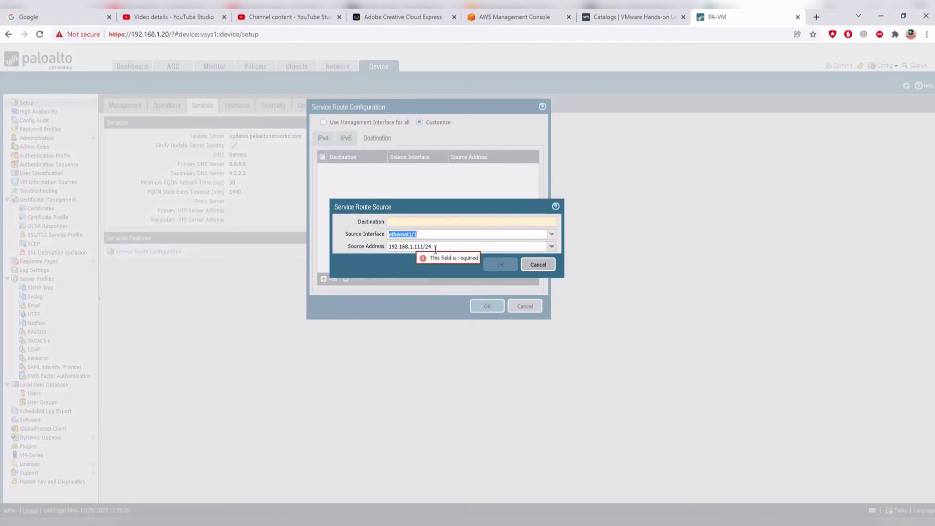
pyautogui.click(538, 265)
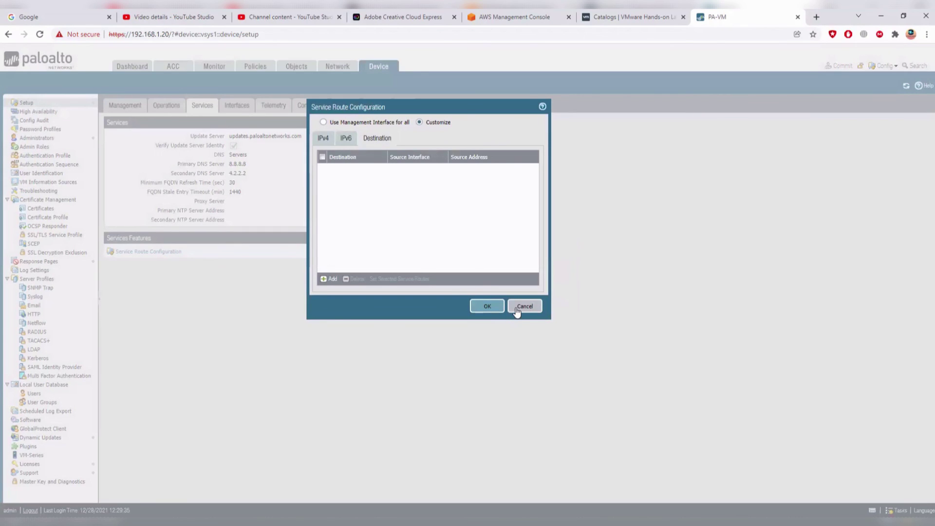